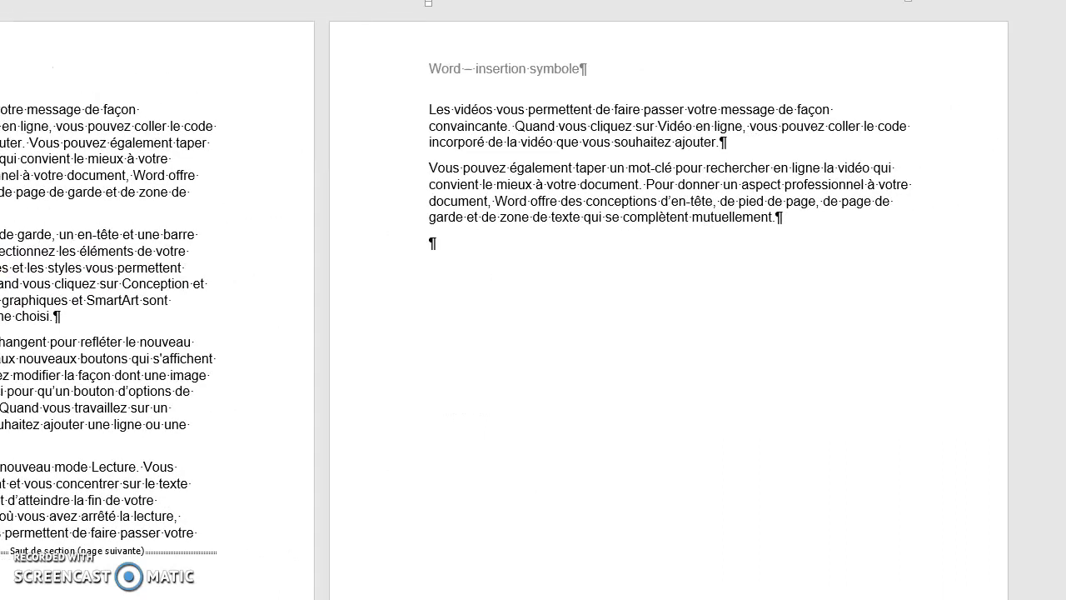
Step: Insert a next-page section break at the empty paragraph following the text on page 2
click(434, 242)
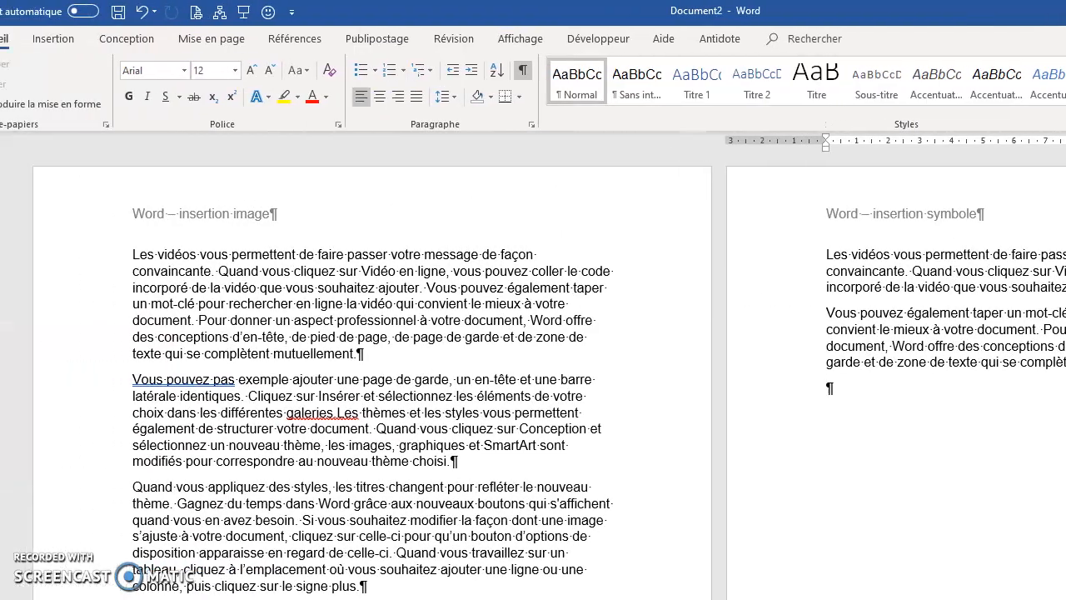
click(255, 42)
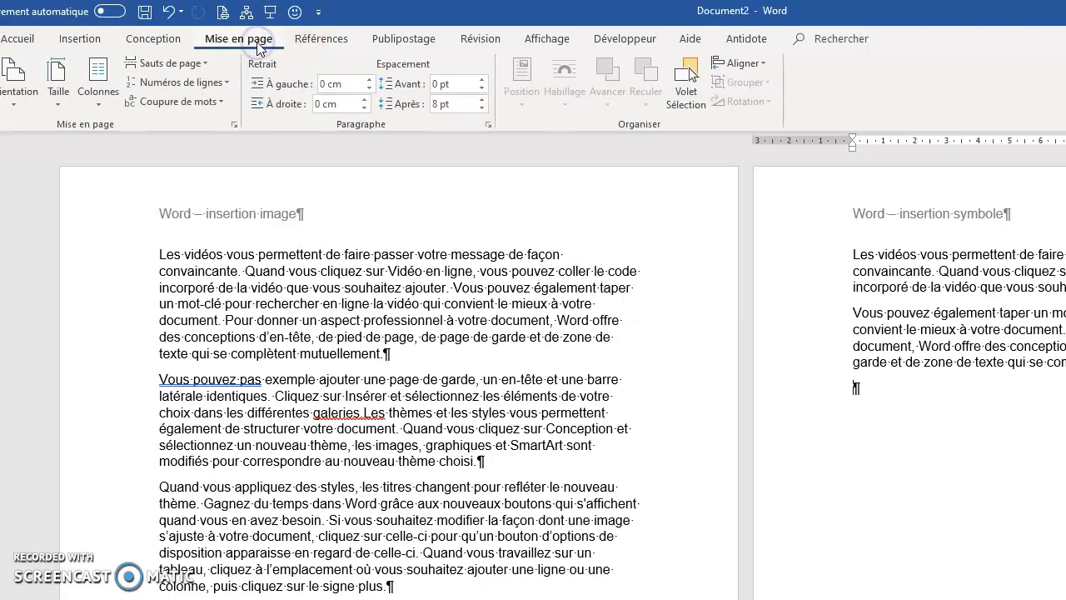
click(205, 65)
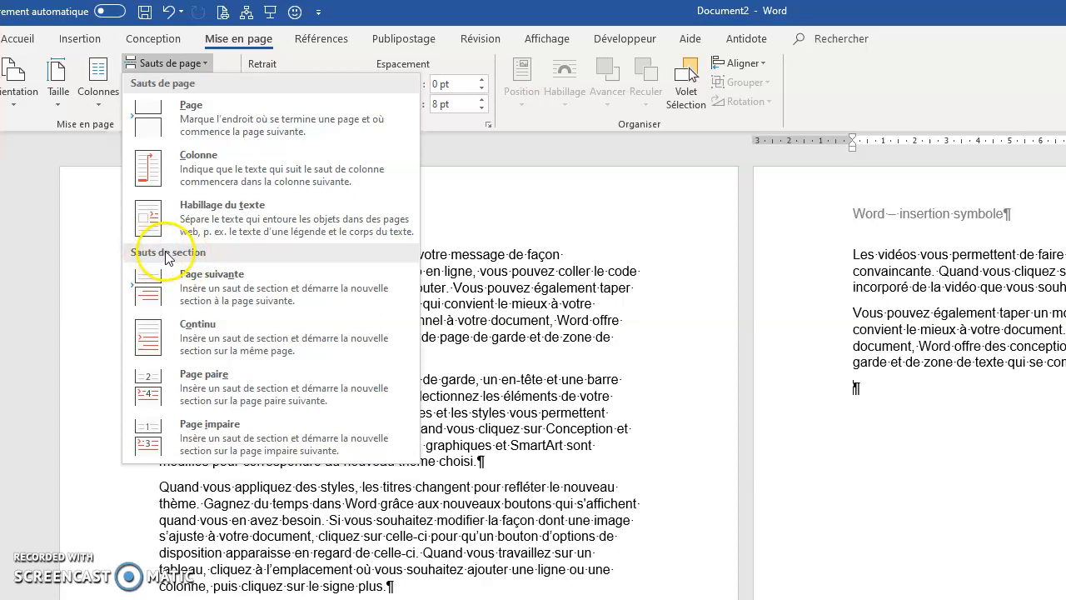
click(219, 281)
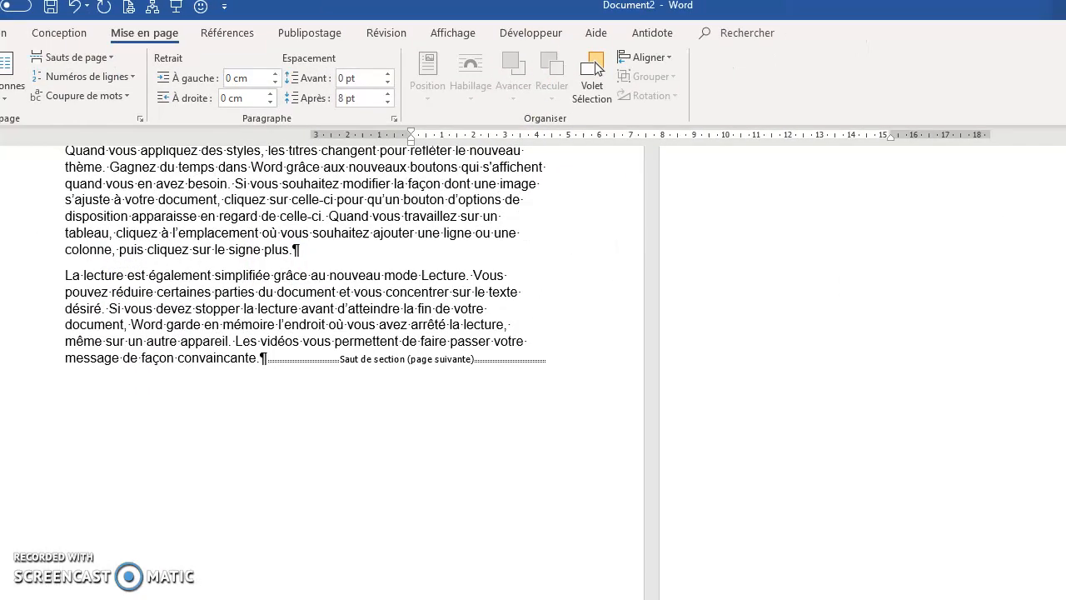
Step: Add a paragraph return after page 2's last sentence so the section break sits on its own line
click(775, 164)
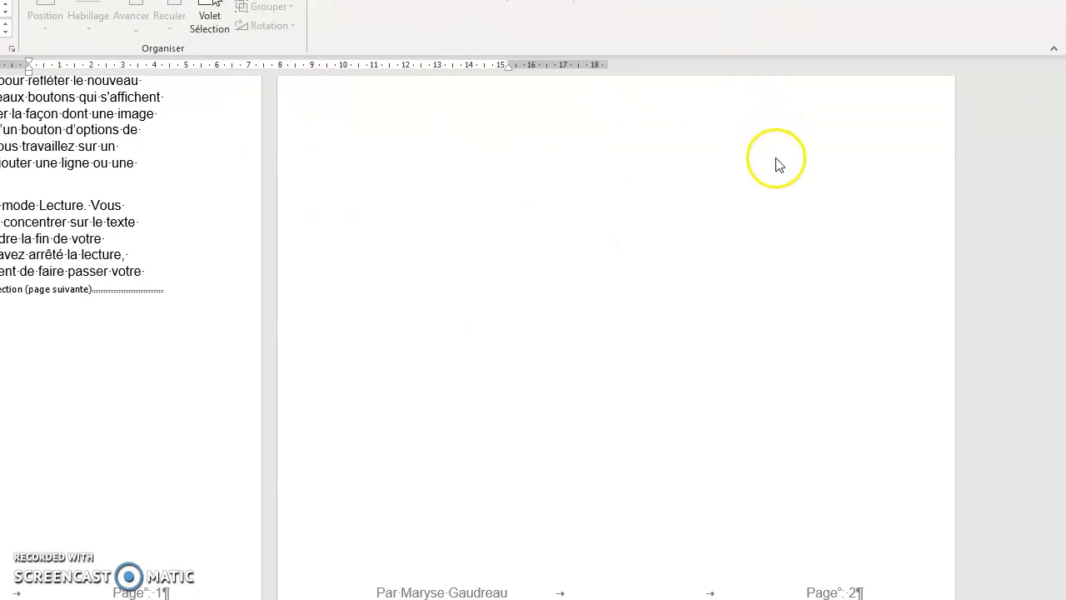
scroll(767, 209, up, 5)
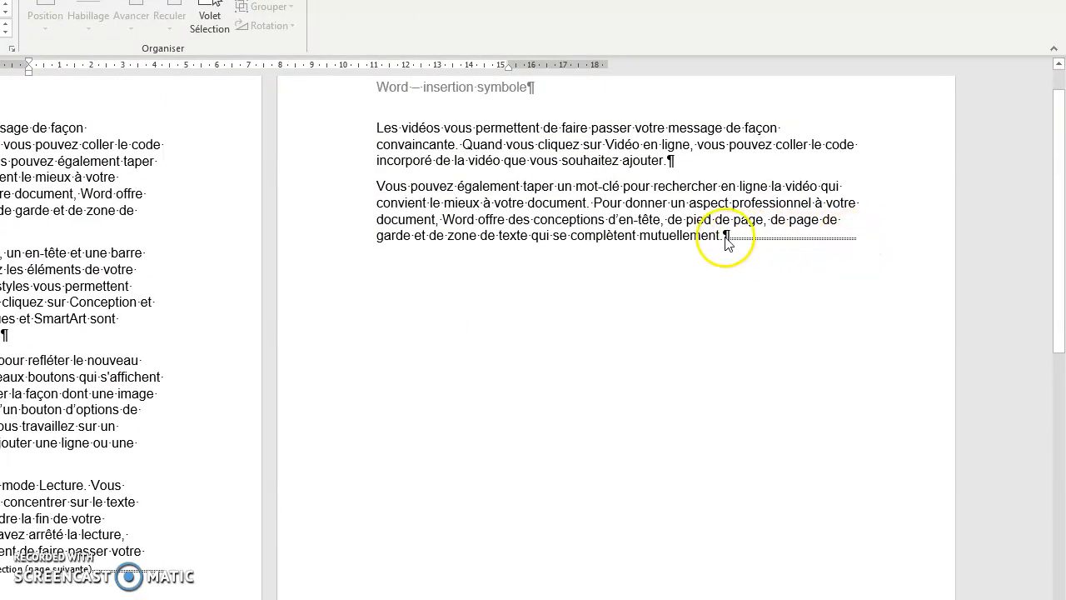
click(730, 237)
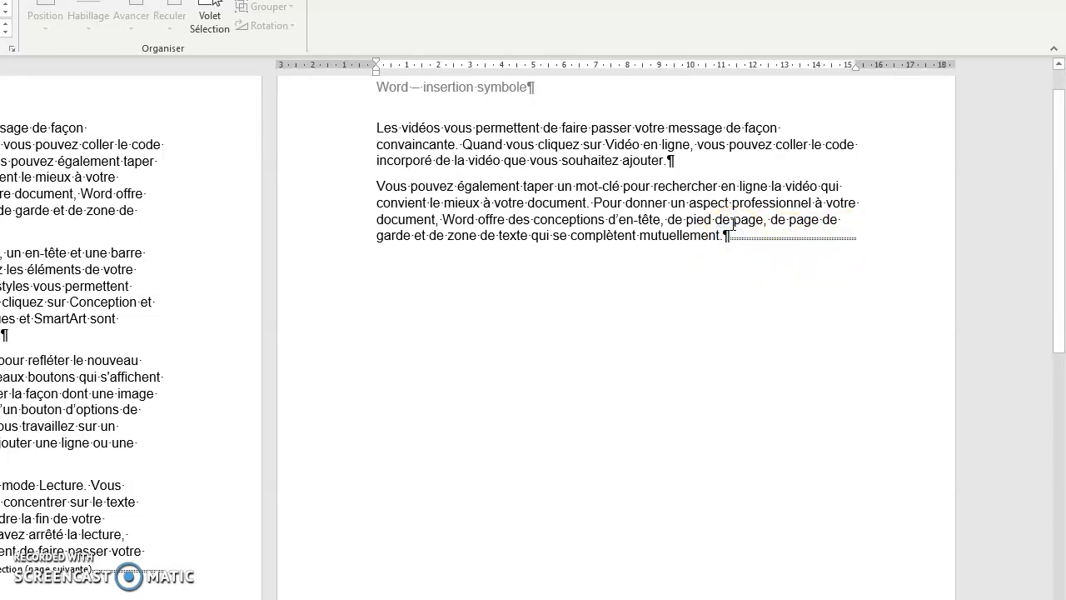
key(Return)
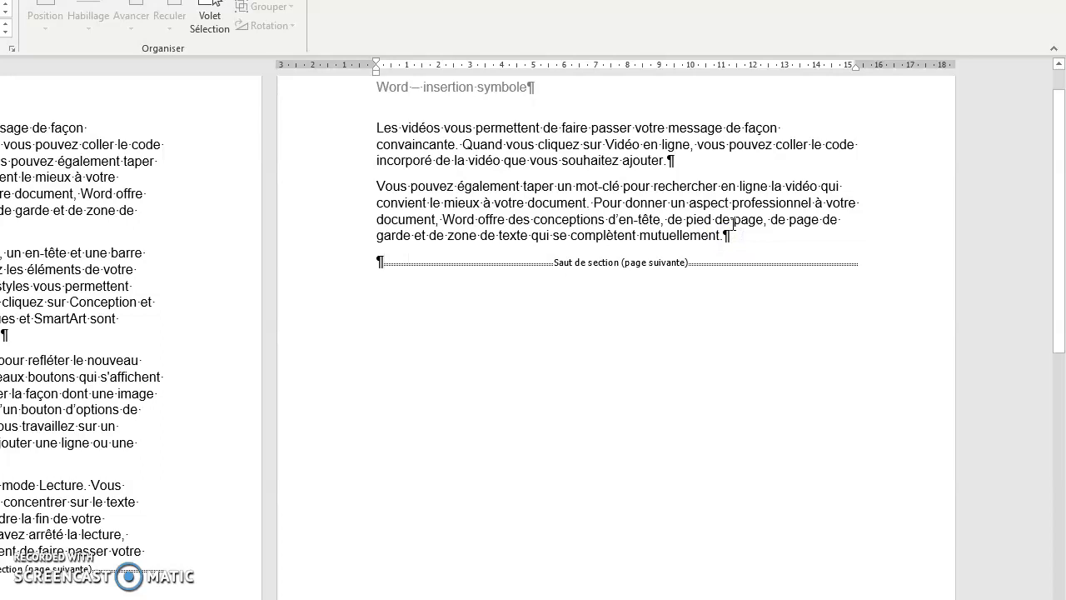
click(730, 233)
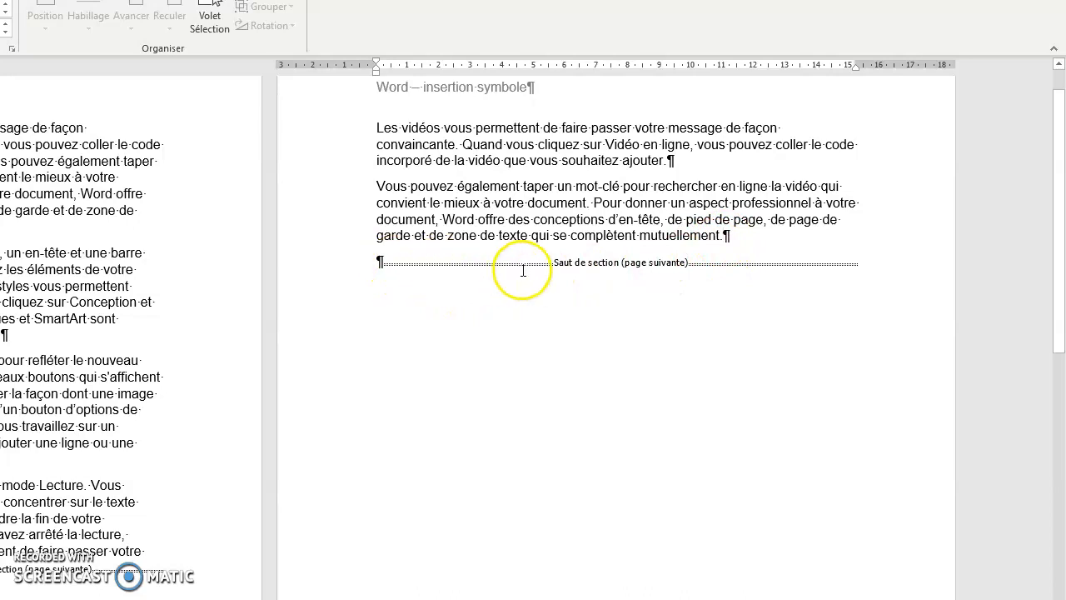
click(728, 236)
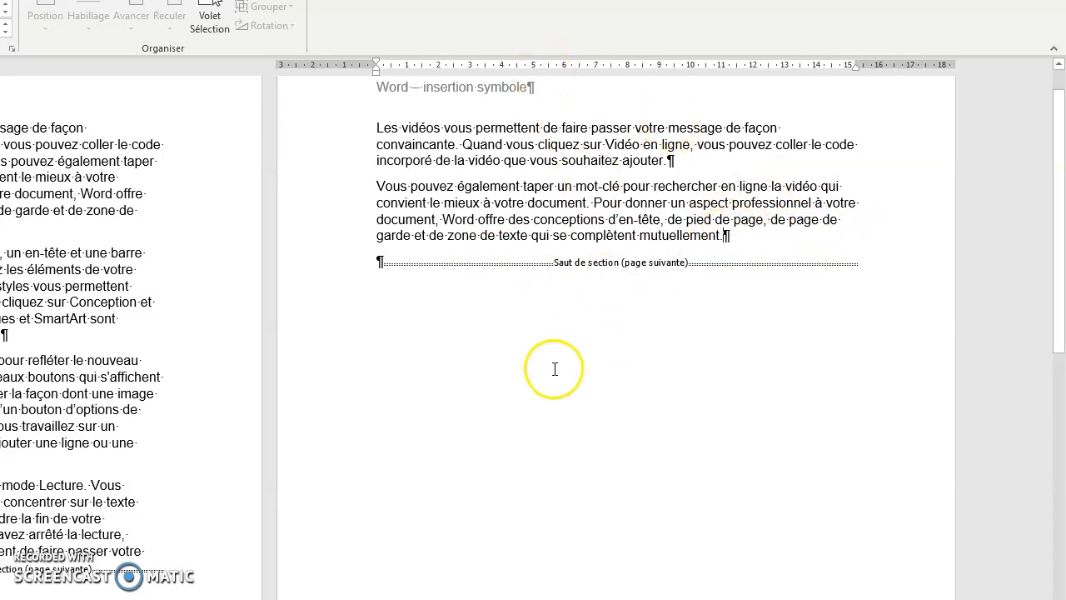
Step: Unlink the section 3 header from the previous section and return to the body text
scroll(555, 369, down, 1)
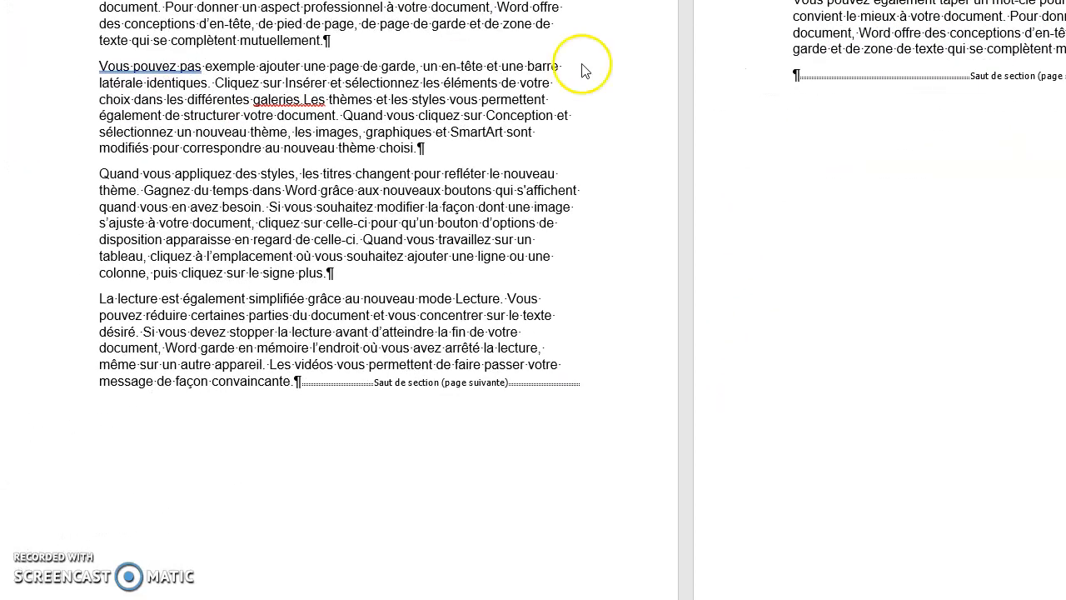
scroll(595, 125, down, 10)
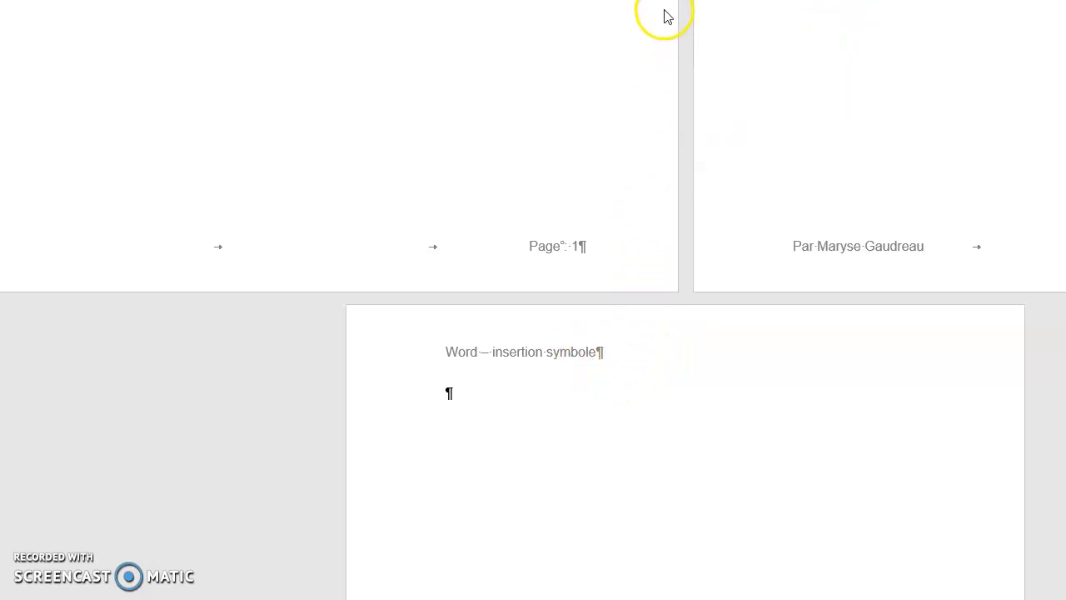
double_click(570, 356)
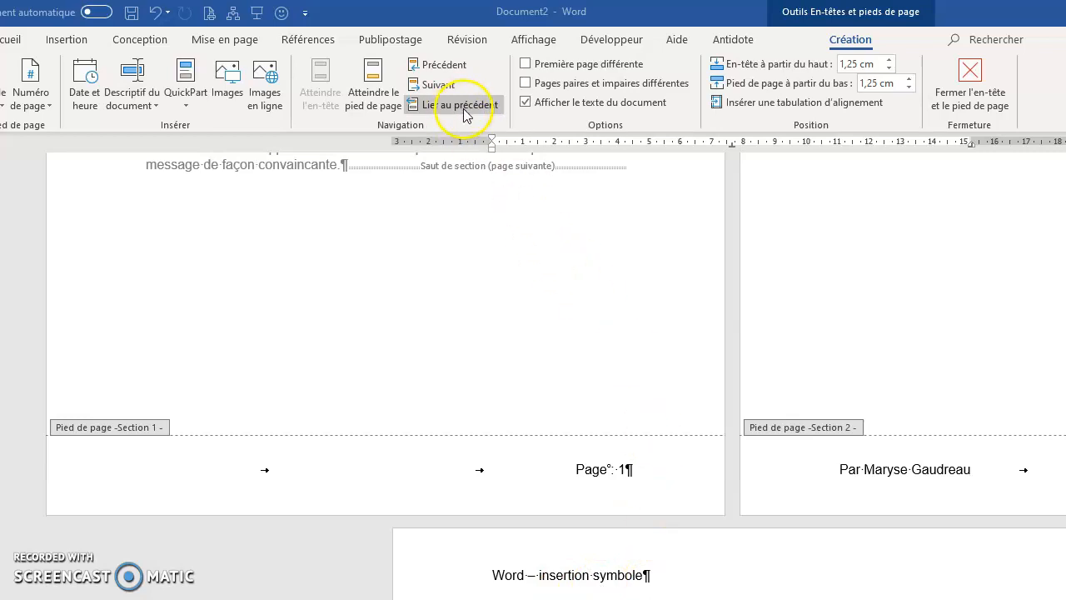
scroll(542, 469, down, 7)
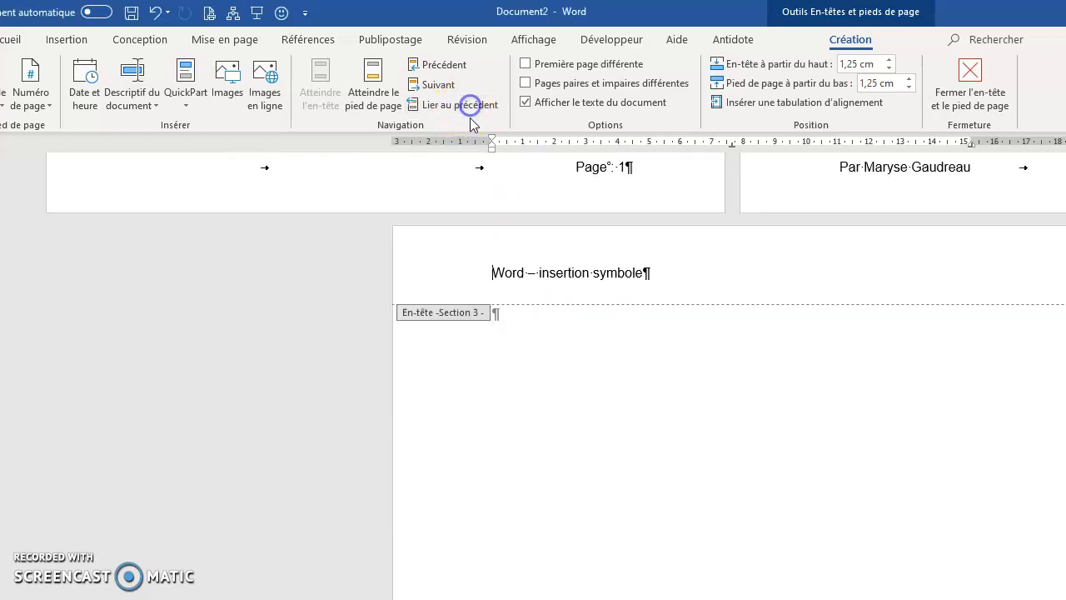
scroll(704, 388, up, 2)
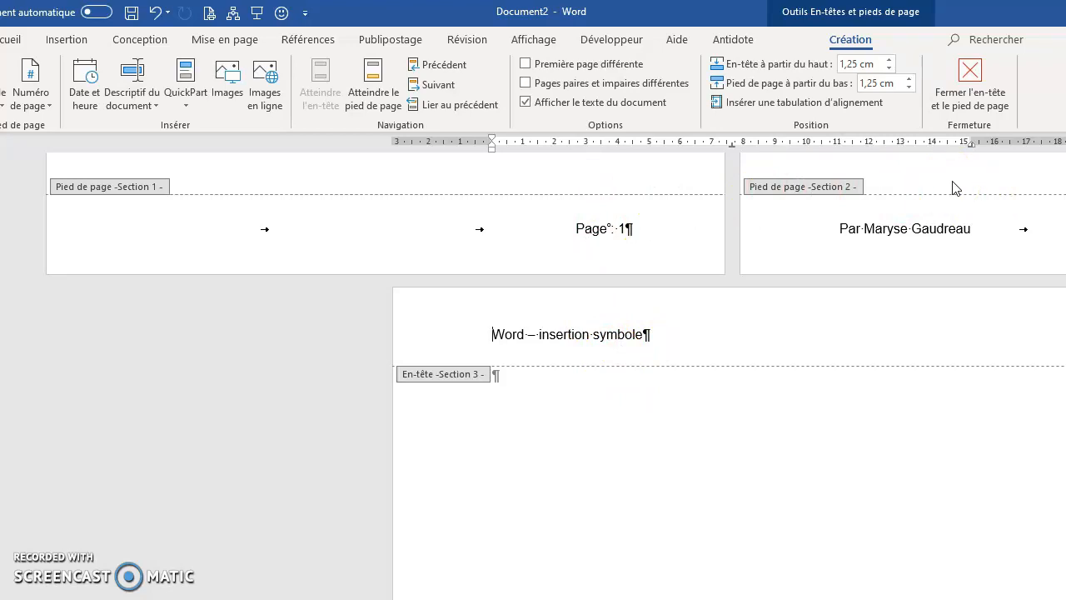
click(532, 399)
double_click(532, 398)
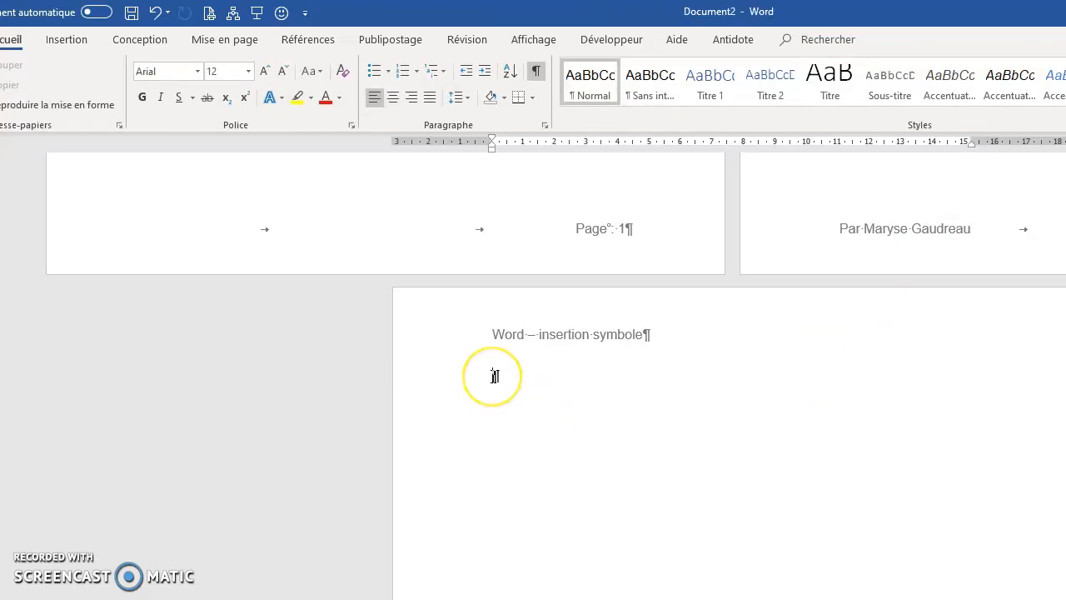
Step: Set section 3 to landscape (Paysage) orientation and fill its page with four paragraphs of sample text using the =rand function
click(225, 42)
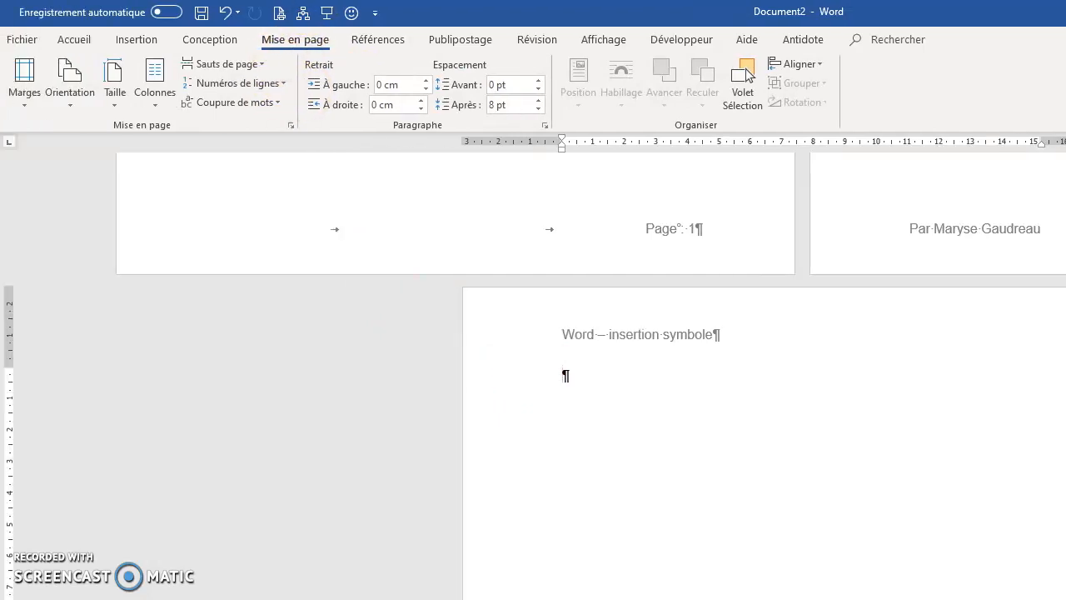
click(73, 106)
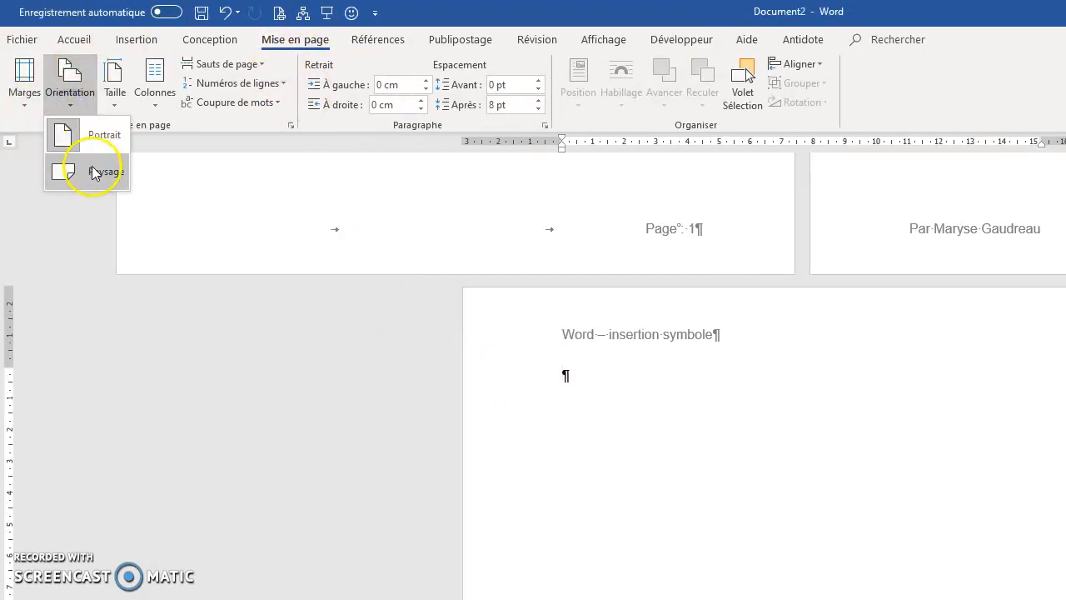
click(94, 174)
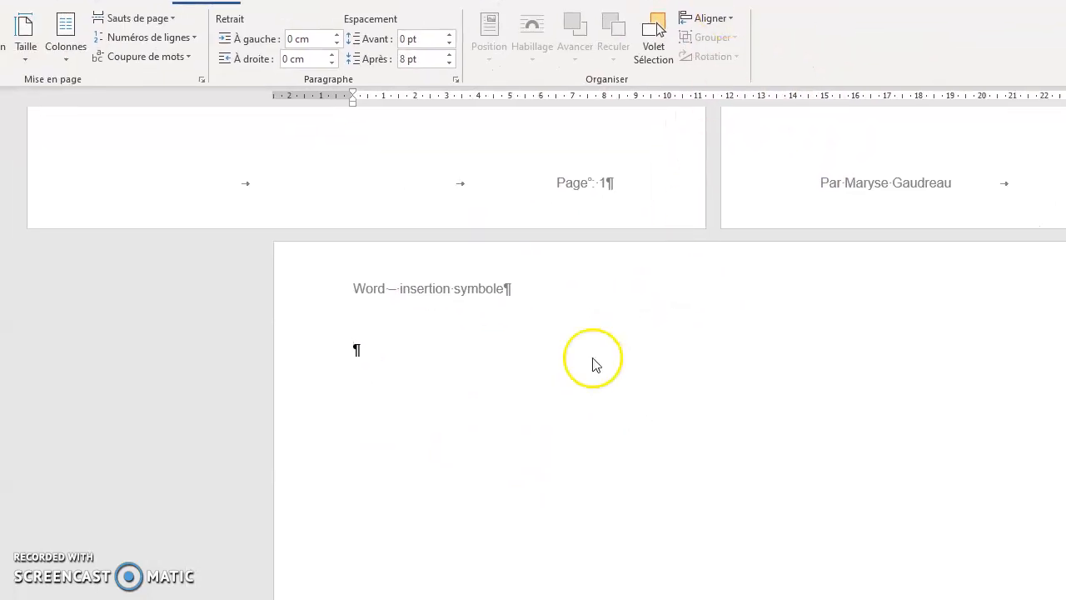
click(357, 350)
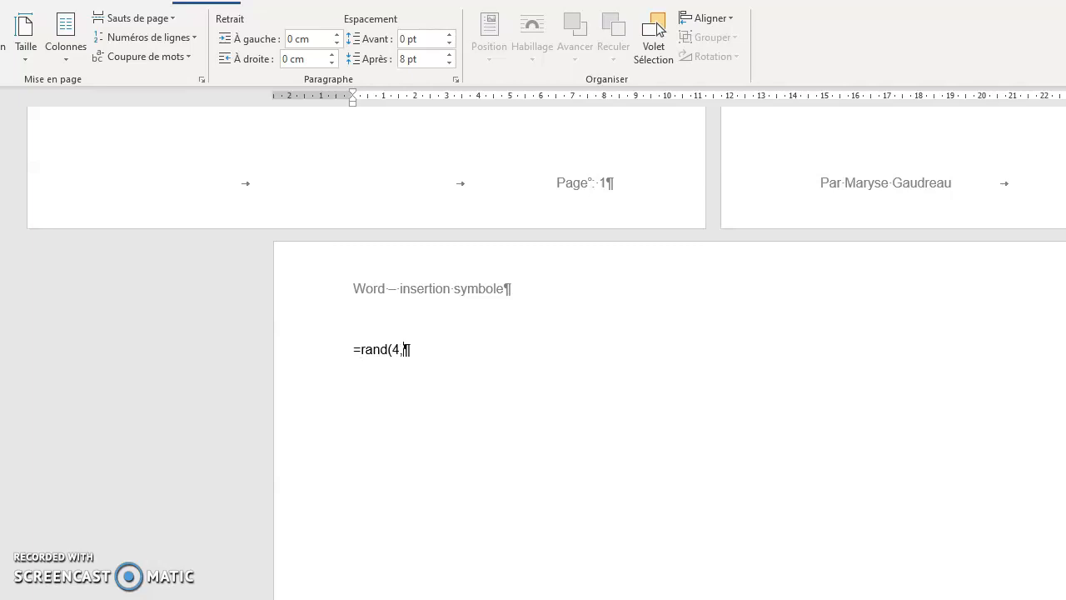
key(Return)
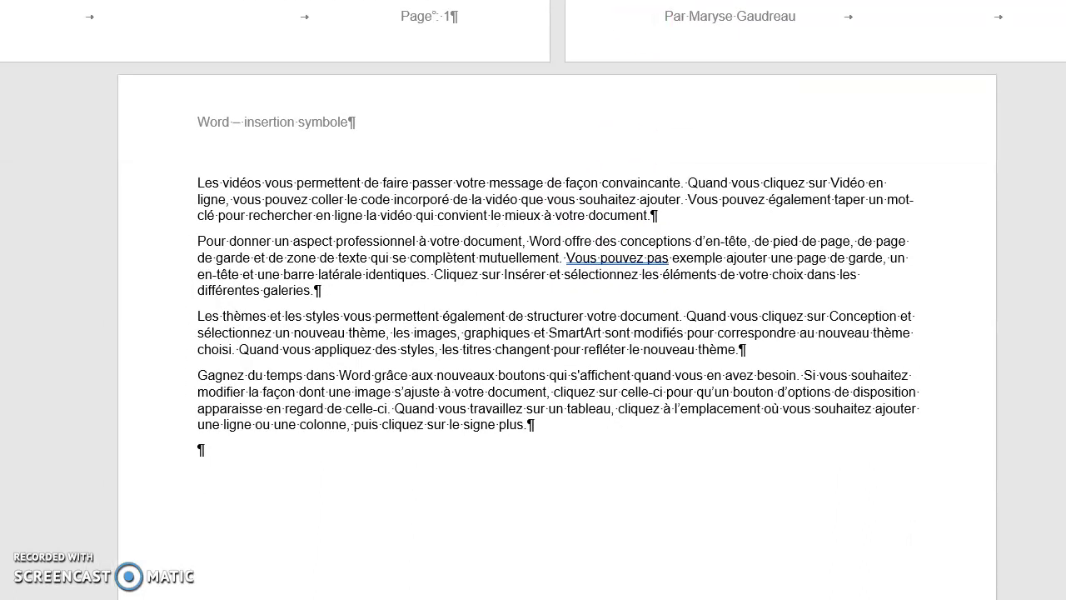
Step: Open the section 3 footer on page 3 and unlink it from the previous section
scroll(653, 119, down, 3)
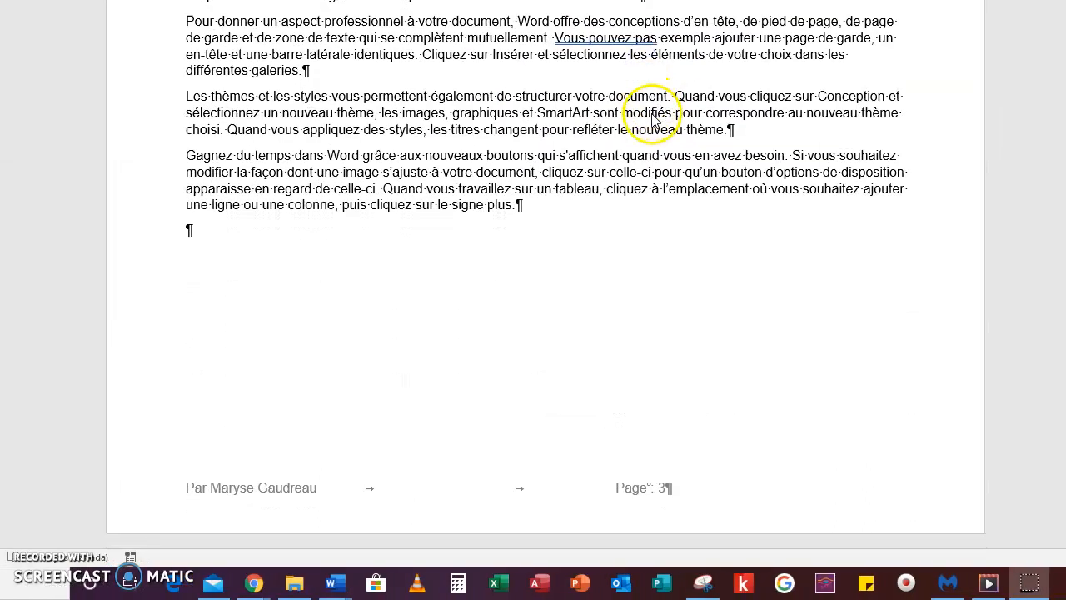
double_click(695, 488)
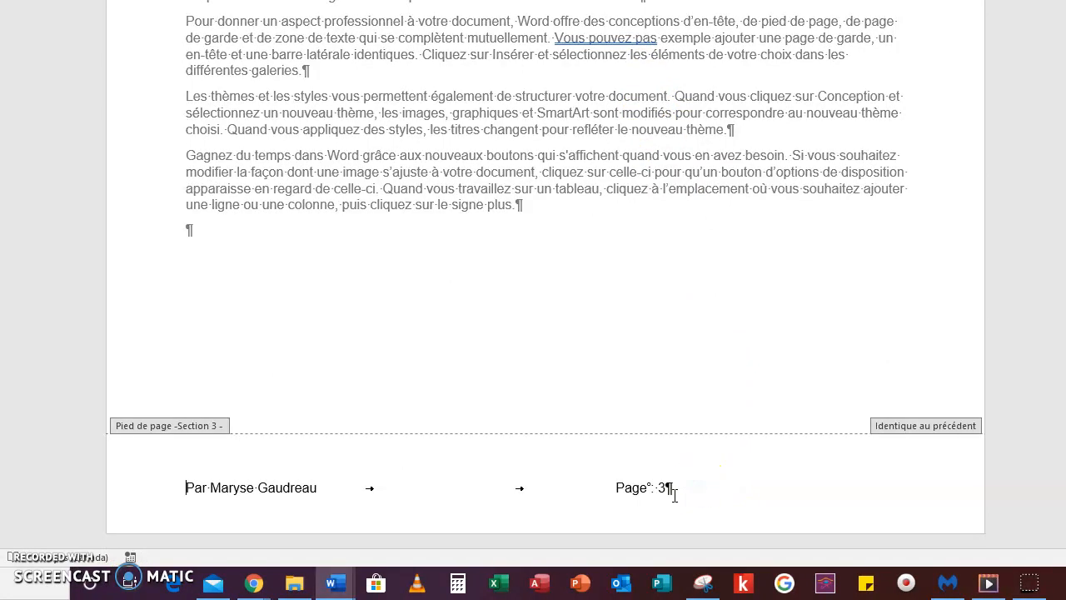
click(670, 491)
click(643, 340)
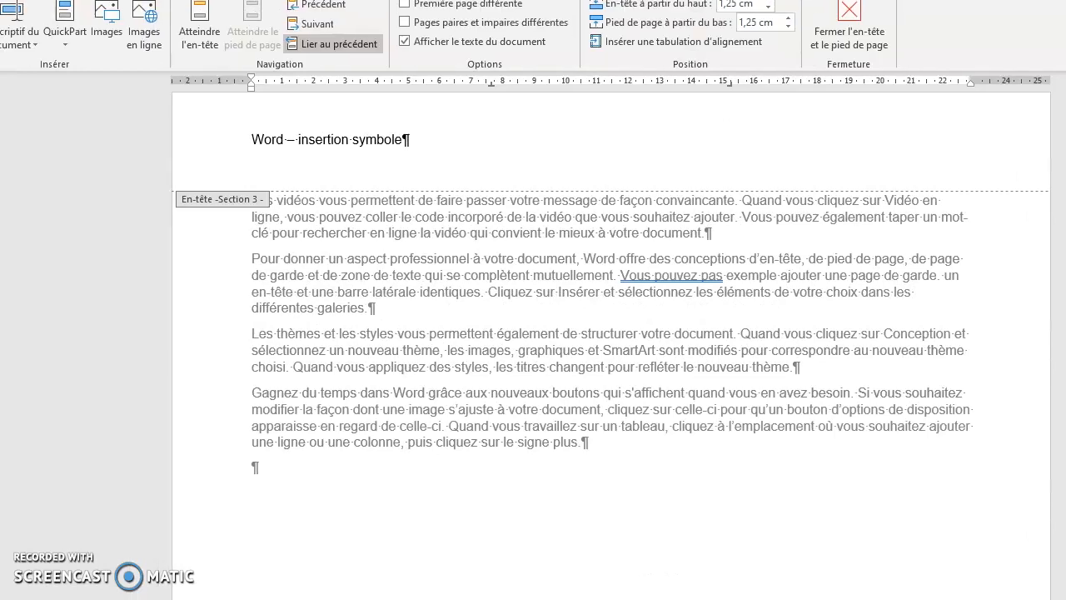
click(308, 50)
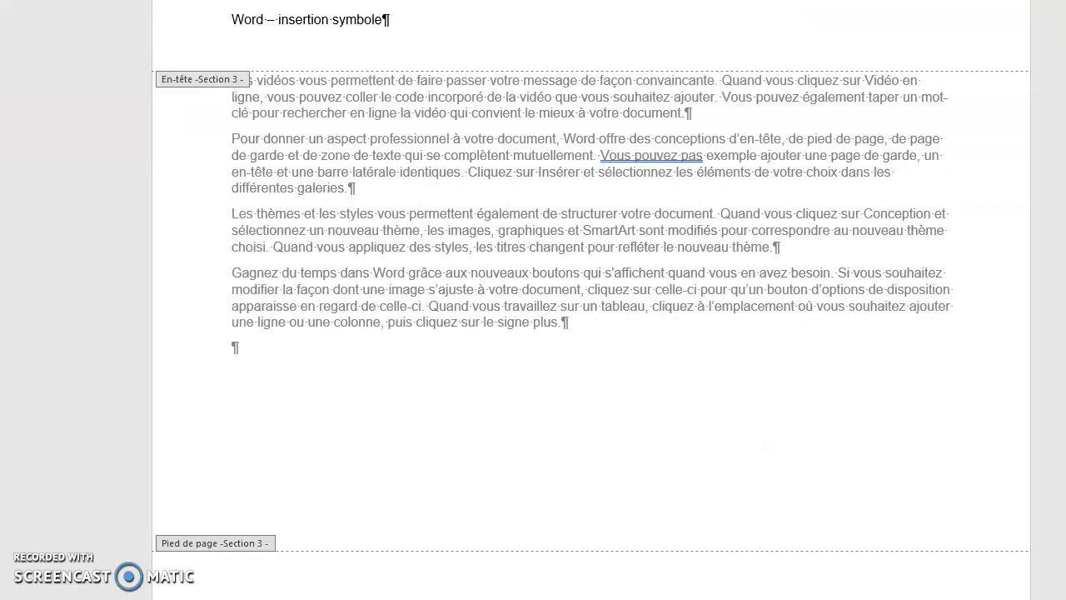
Step: Move the section 3 footer's right tab stop to the landscape page's right margin so the page number aligns there
double_click(694, 545)
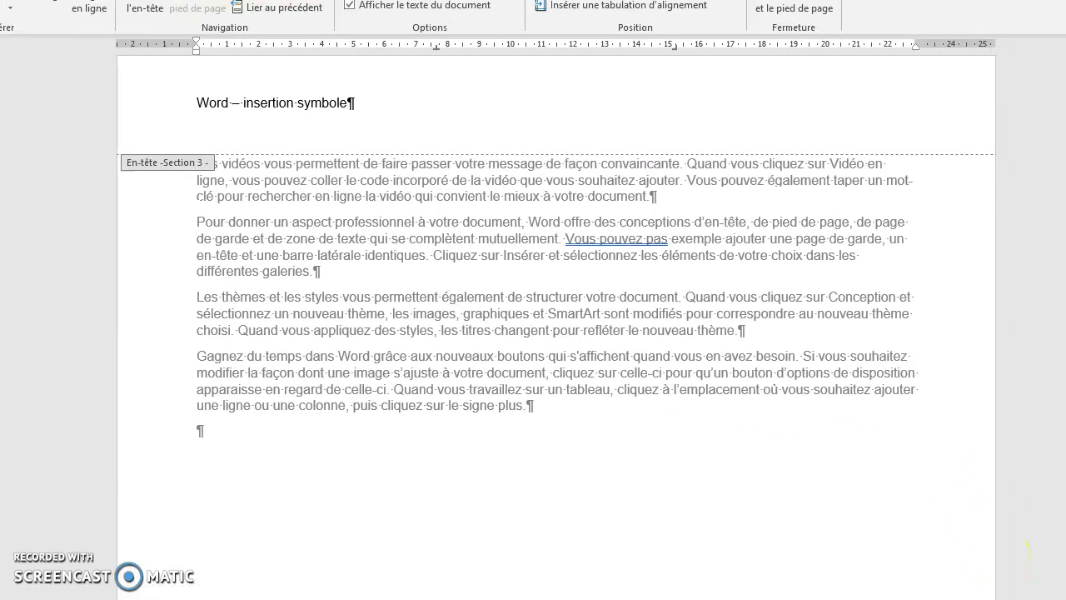
click(683, 48)
drag(683, 49, 889, 47)
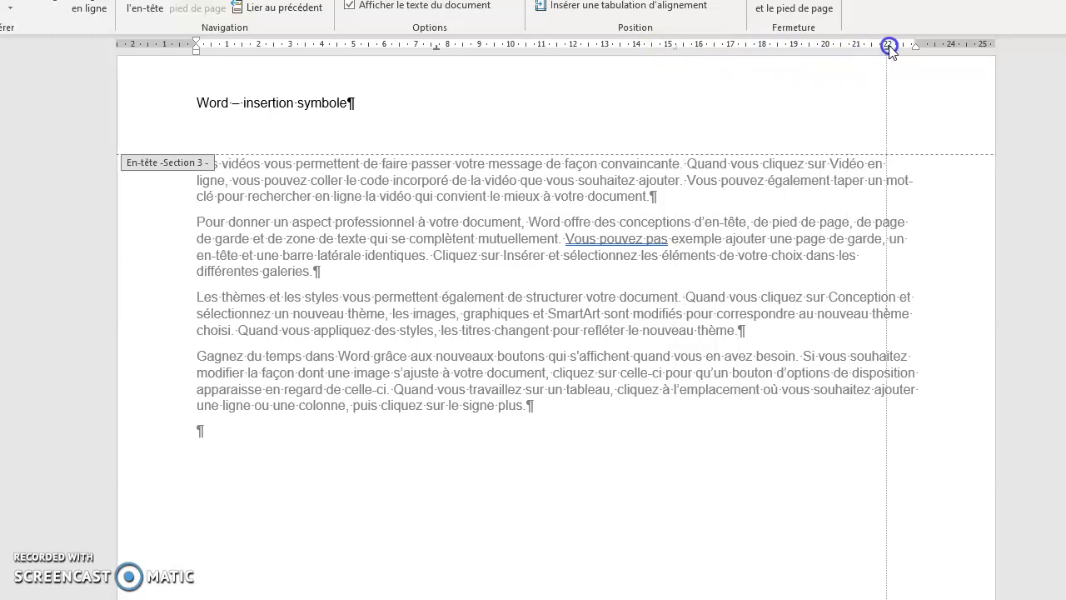
drag(889, 48, 903, 53)
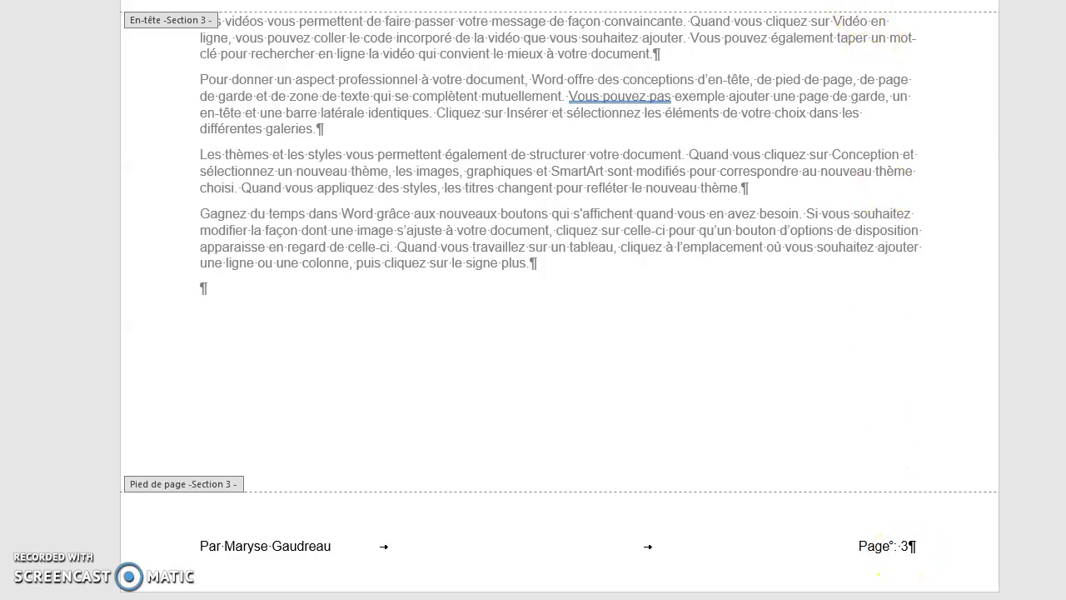
scroll(849, 84, up, 3)
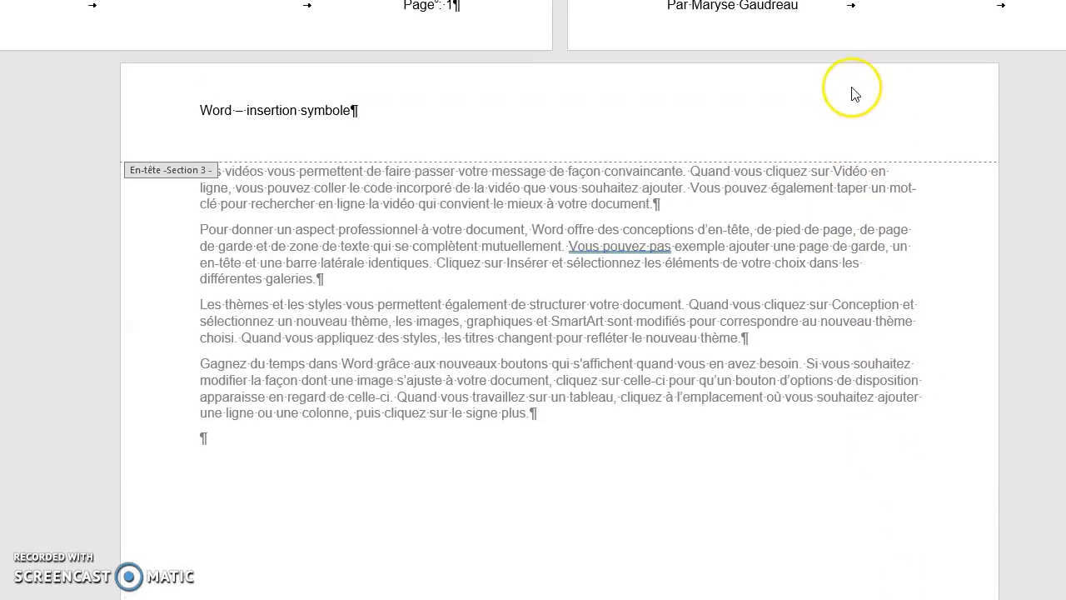